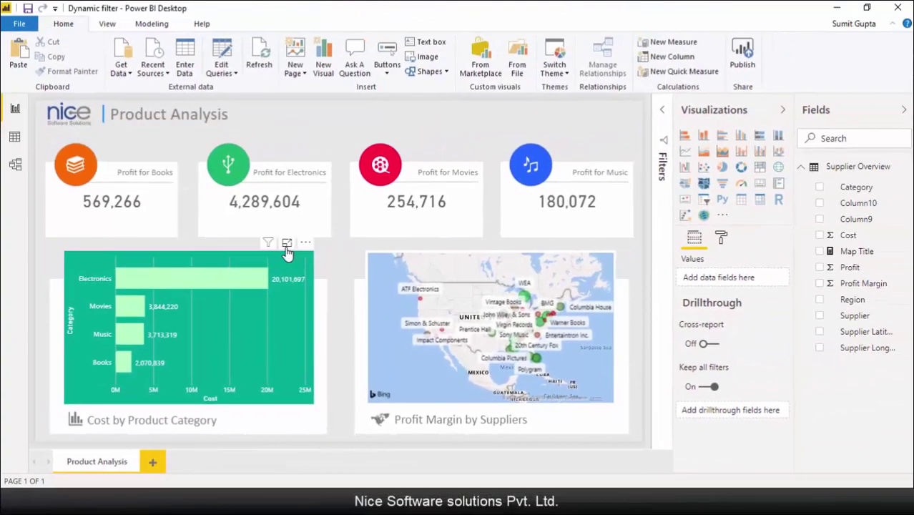
Inspect the cost-by-category chart and the supplier profit map enlarged, panning the map over the eastern US
left_click(286, 244)
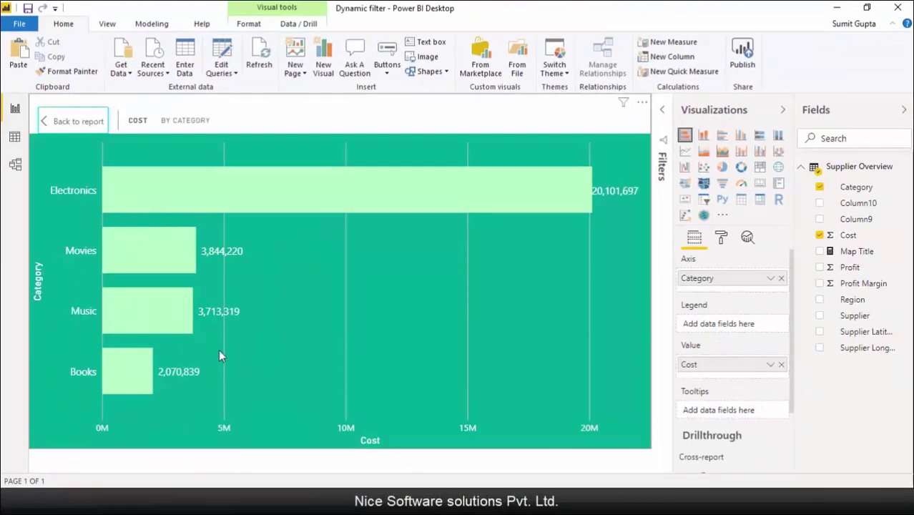
left_click(72, 121)
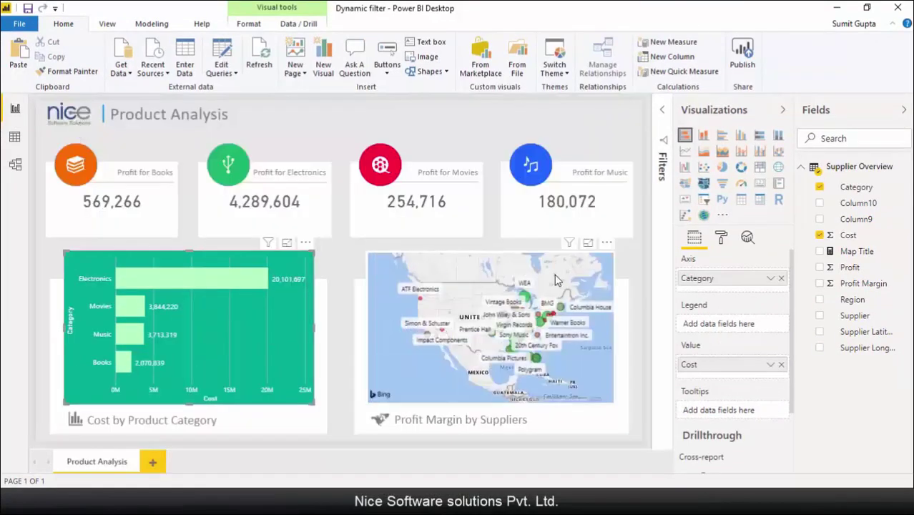
left_click(588, 243)
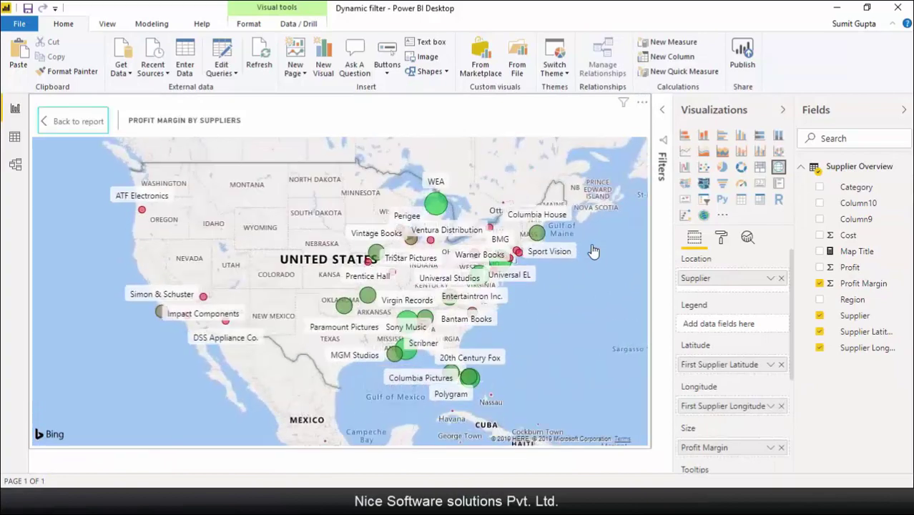
scroll(555, 306, "up", 5)
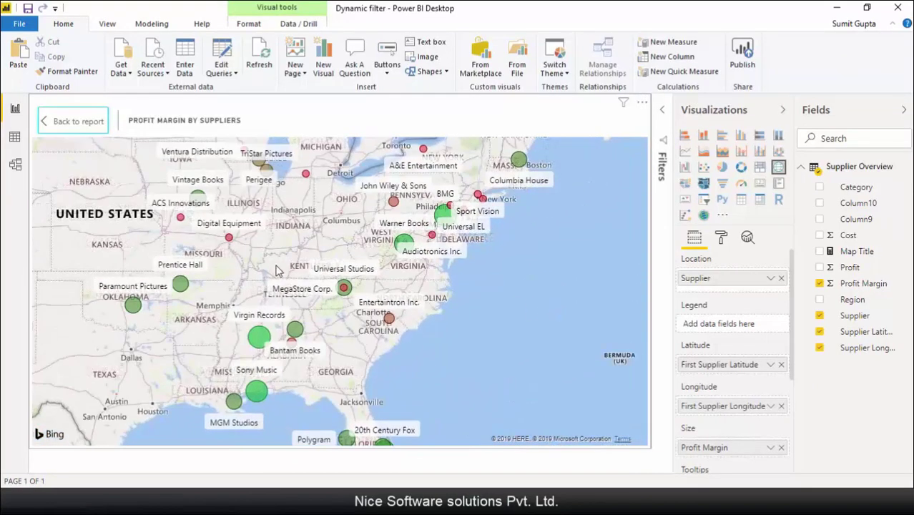
left_click_drag(481, 279, 505, 225)
left_click_drag(296, 294, 347, 47)
left_click(64, 121)
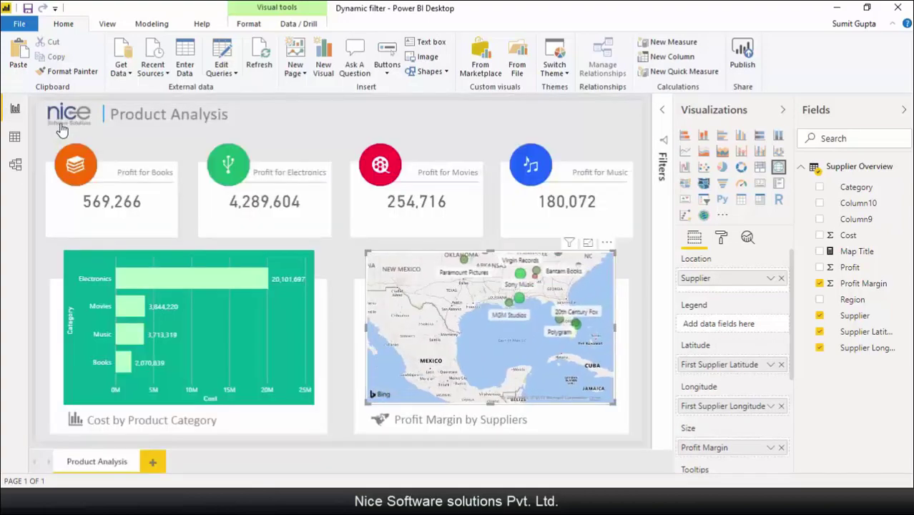
left_click(329, 259)
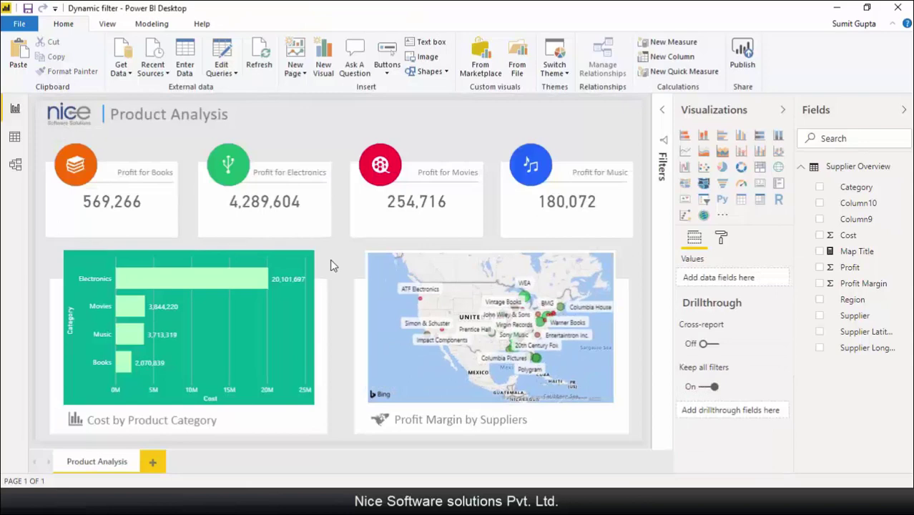
Cross-filter the map by Electronics, Movies and Music, then reopen the Dynamic filter report file
left_click(216, 284)
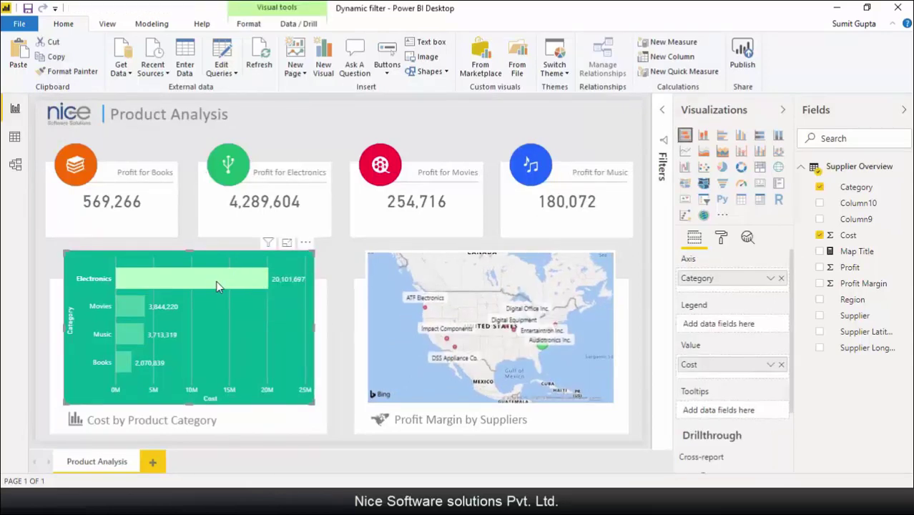
left_click(129, 307)
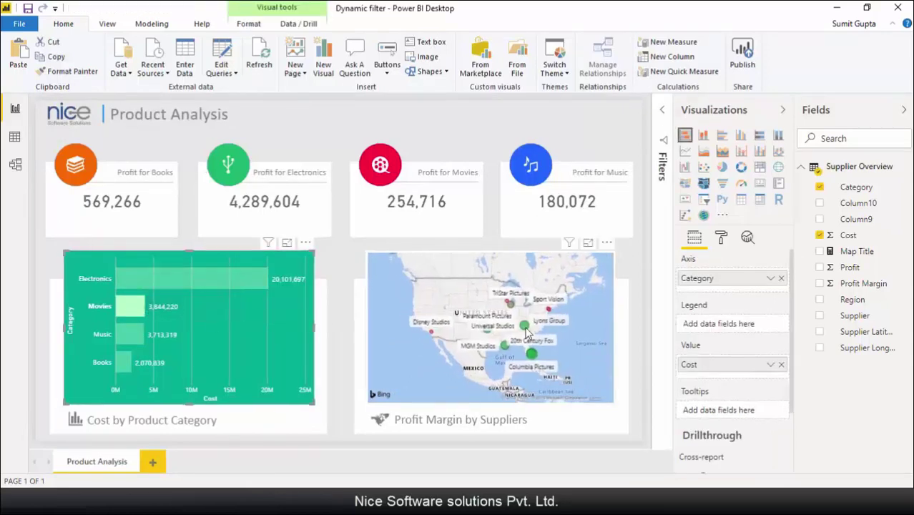
mouse_move(568, 250)
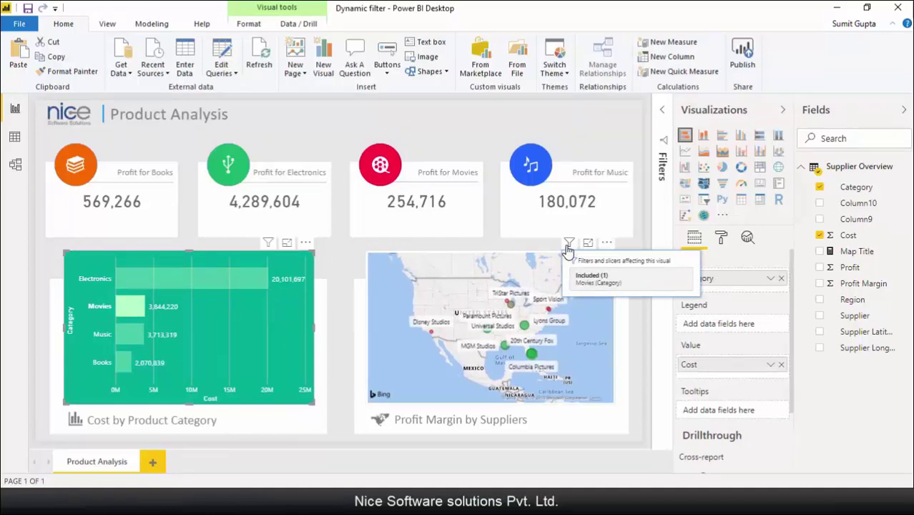
left_click(130, 333)
mouse_move(571, 248)
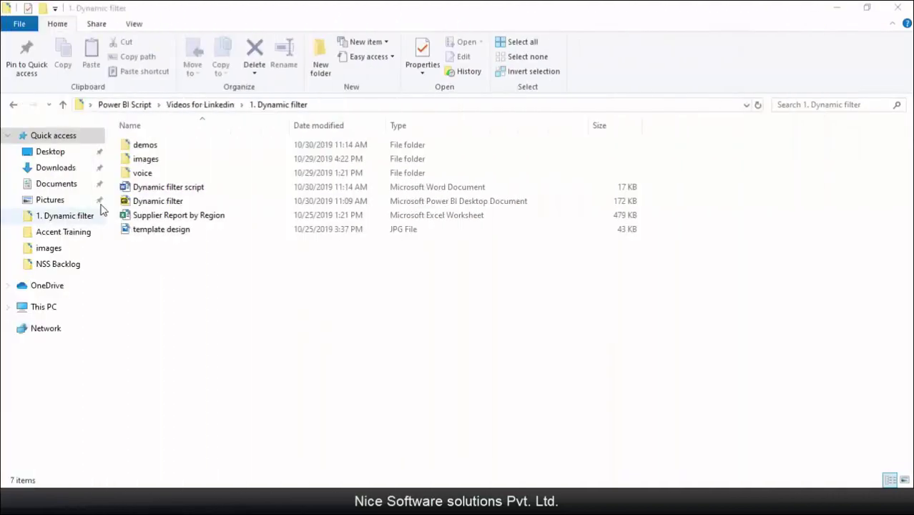
double_click(154, 201)
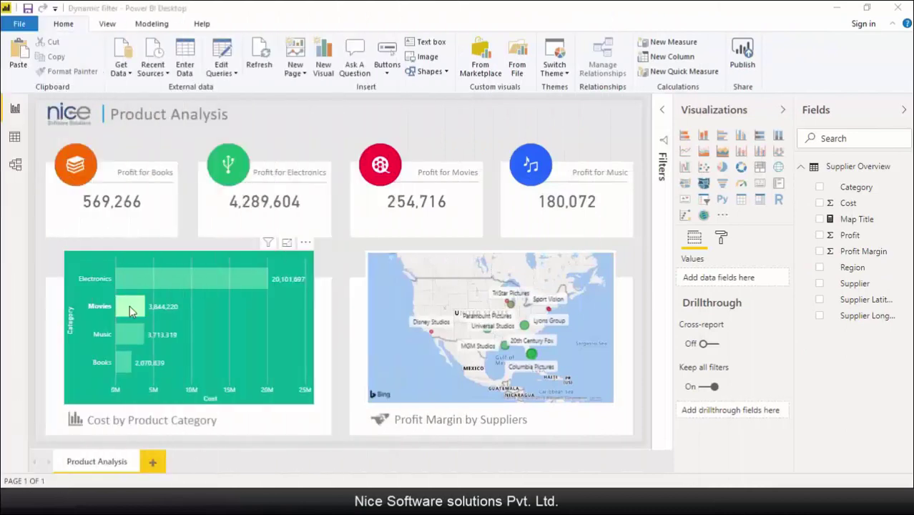
Select the Cost by Product Category chart and launch Edit Queries to reach the Supplier Overview query
left_click(129, 306)
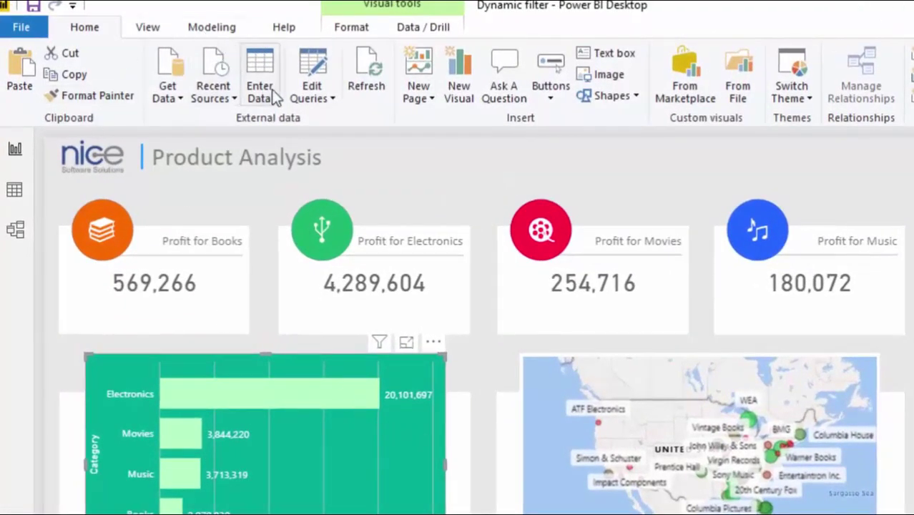
left_click(319, 75)
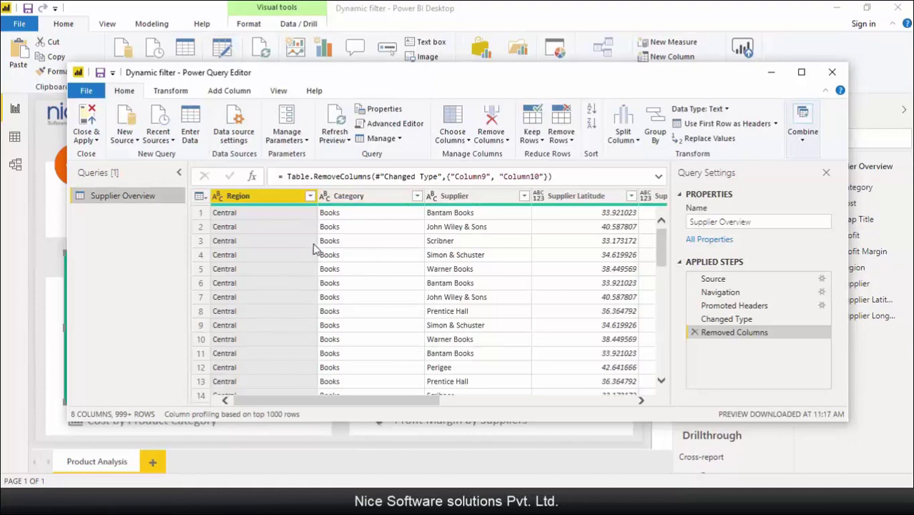
Add the Supplier Overview Region column as a new Region list query
right_click(276, 198)
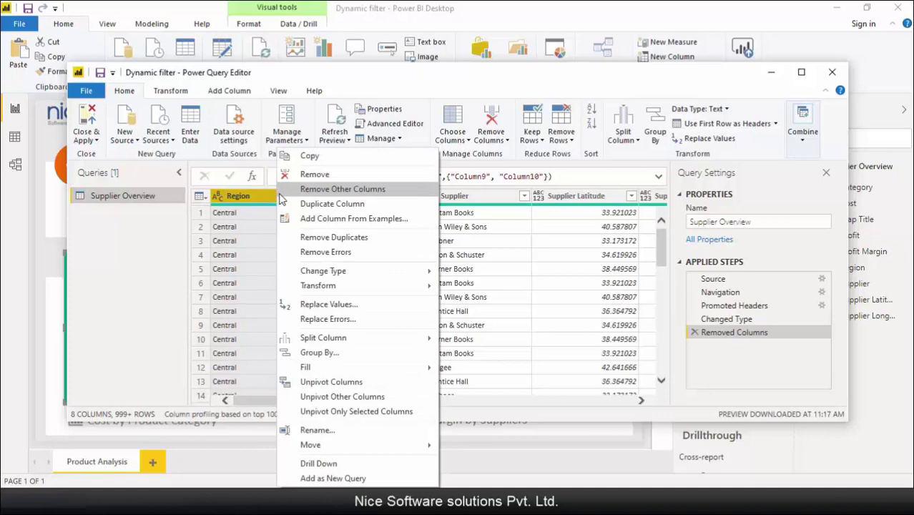
left_click(385, 479)
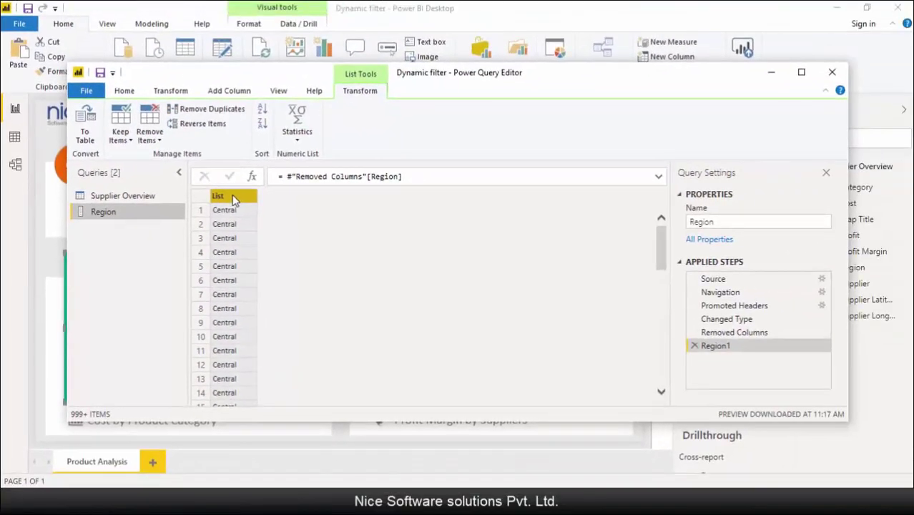
Remove duplicates from the Region list, leaving eight regions from Central to Web
right_click(233, 200)
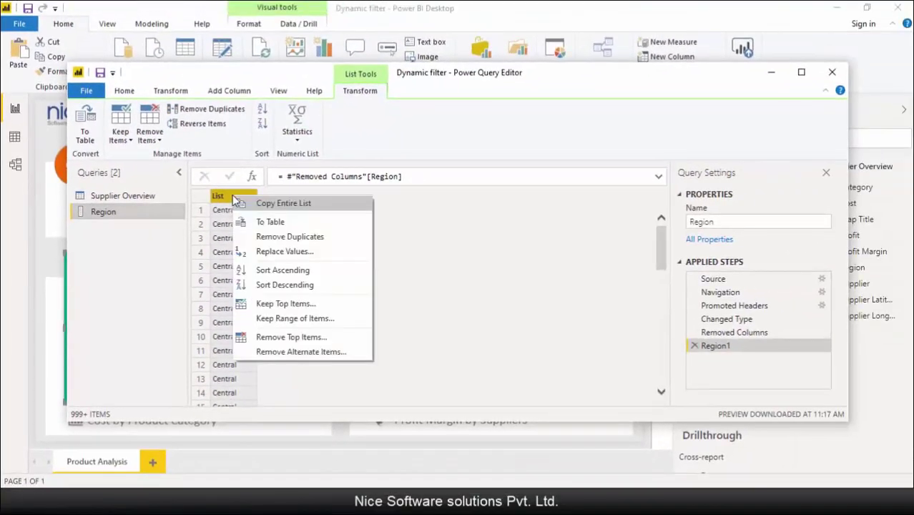
left_click(262, 237)
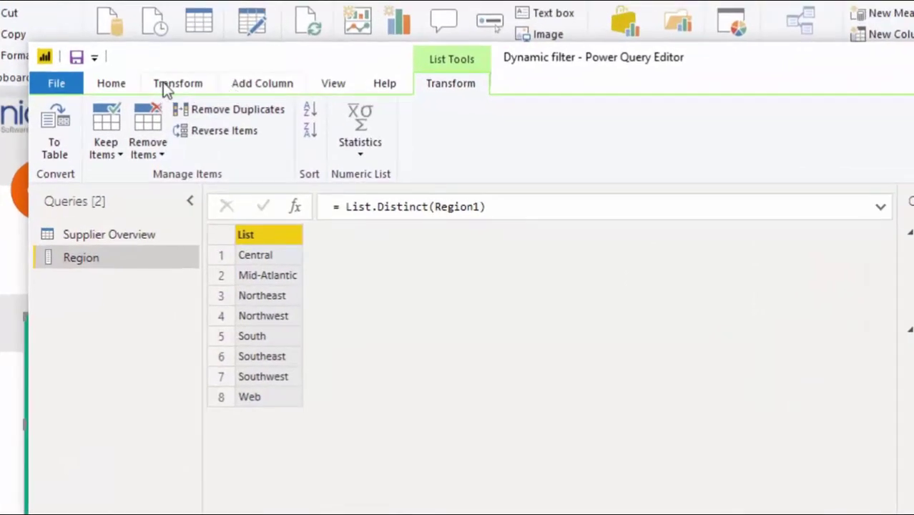
left_click(111, 84)
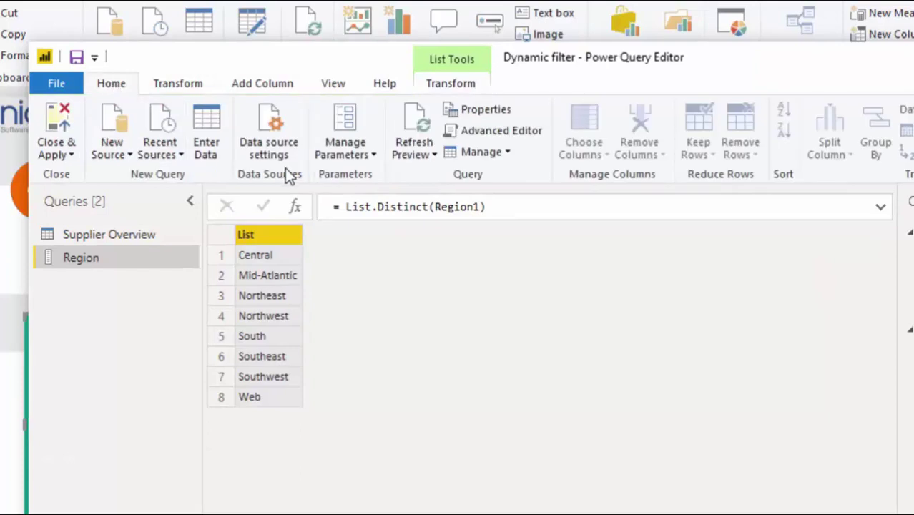
Create a required parameter 'Region Selection' described as 'Please select a region of choice to load the data'
left_click(363, 112)
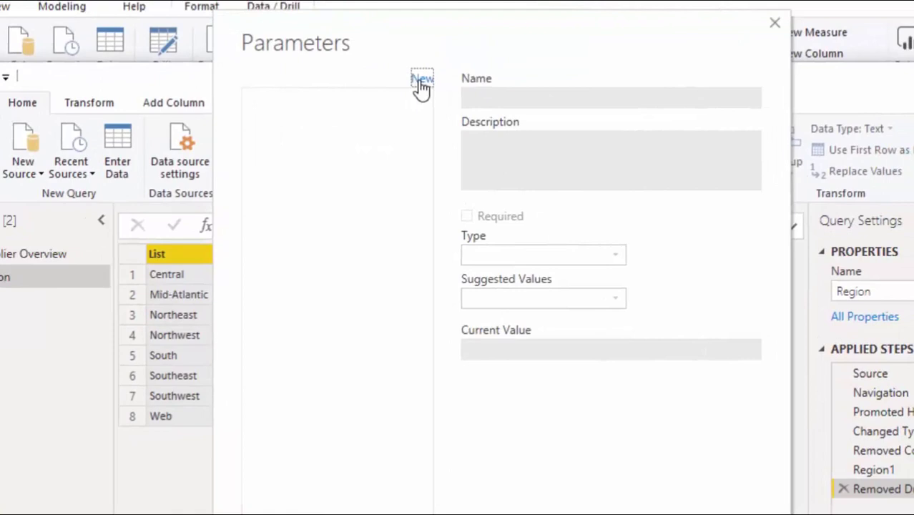
left_click(489, 64)
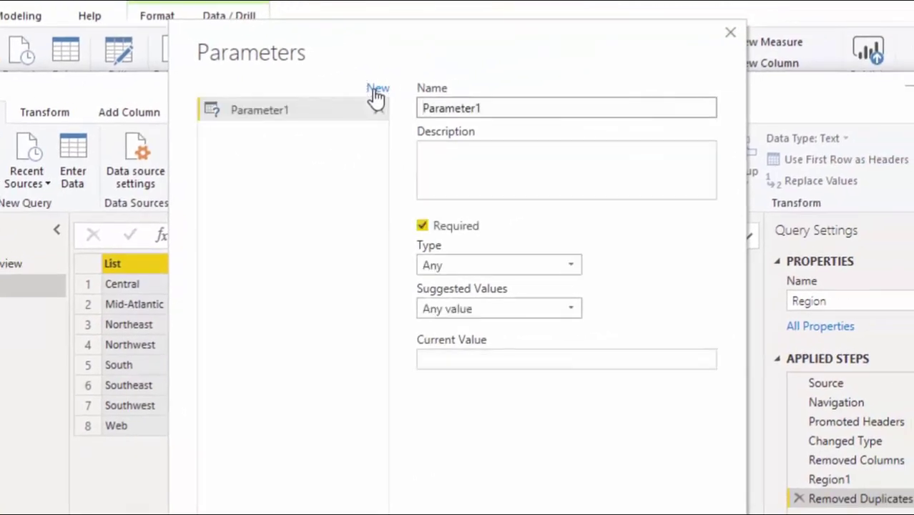
double_click(508, 108)
type("Region Selection")
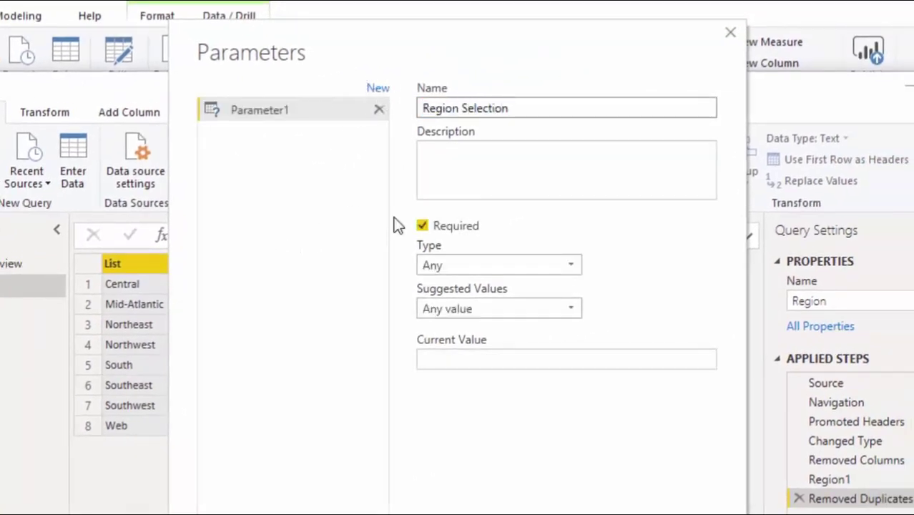
key("Tab")
type("Please se")
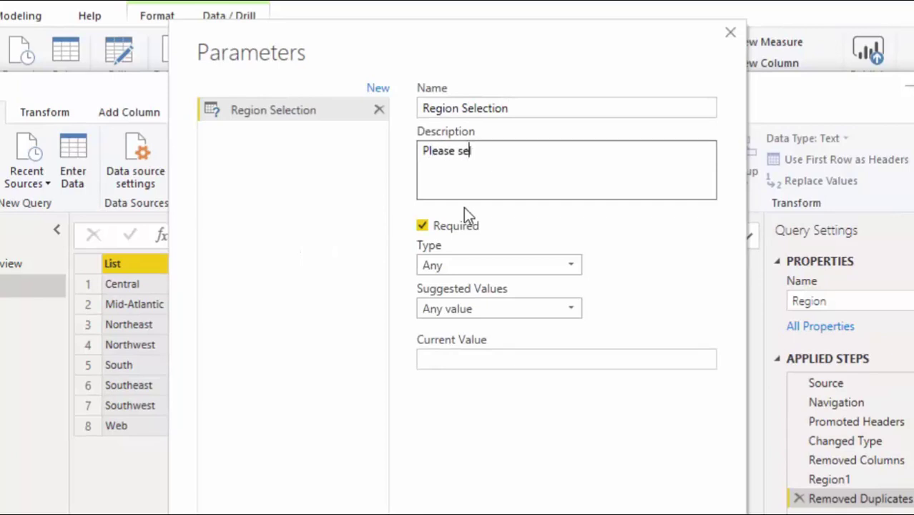
type("lect a region of choice to load the data")
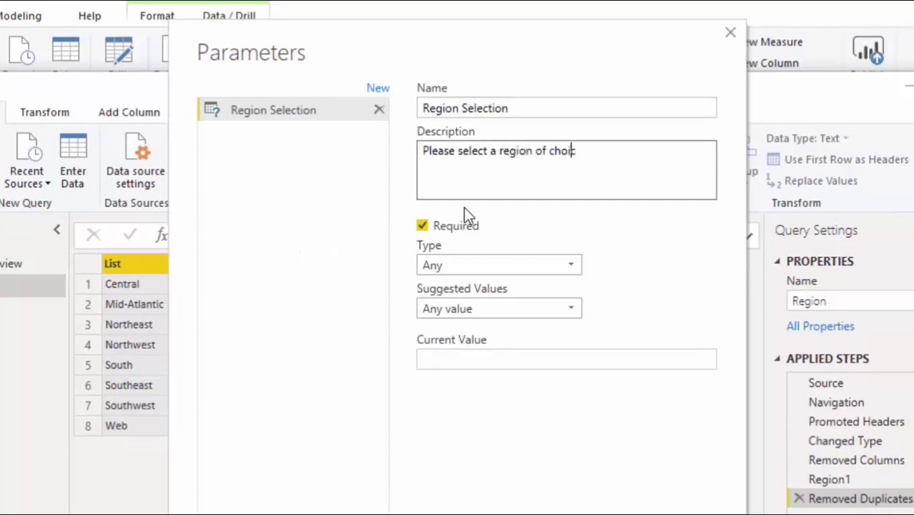
left_click(420, 227)
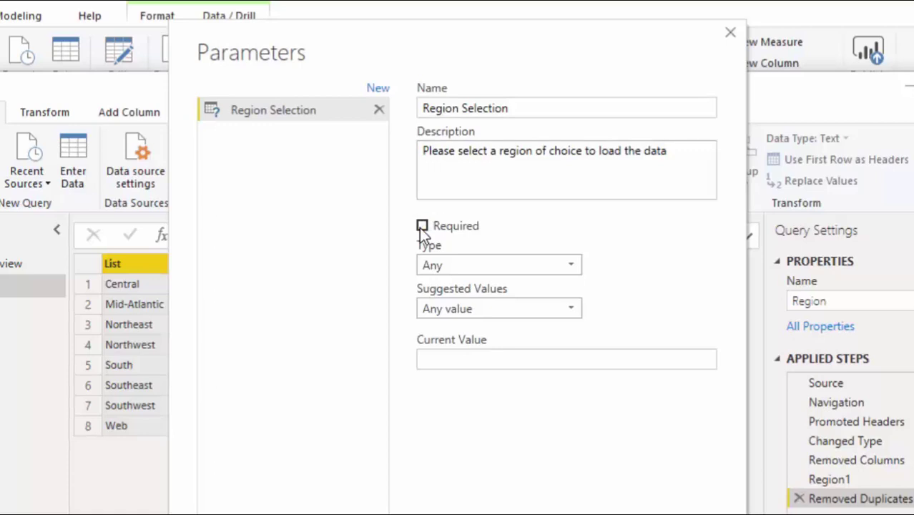
Give the parameter type Any, suggested values from the Region query, and current value South
left_click(517, 270)
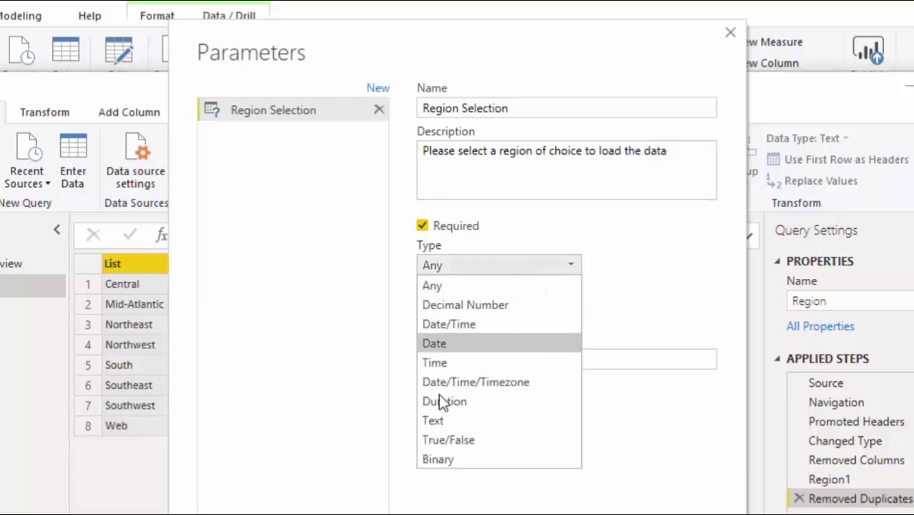
left_click(452, 283)
left_click(515, 309)
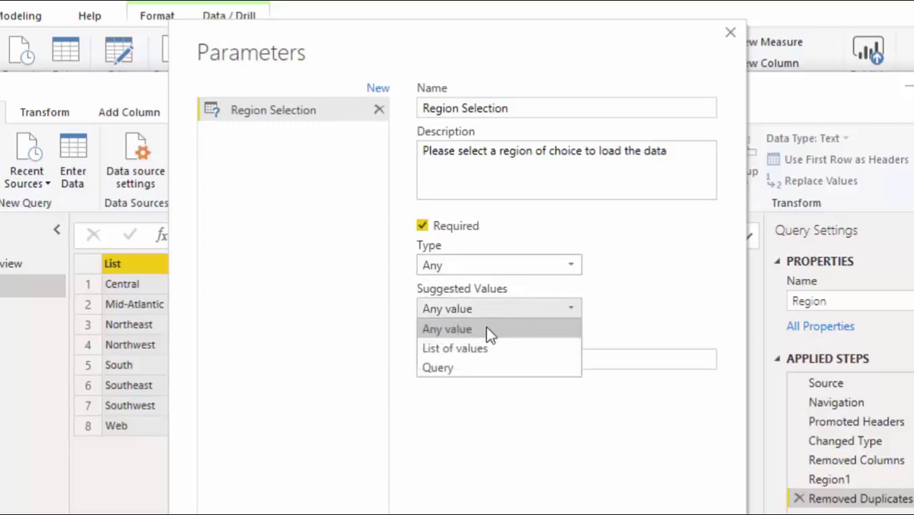
left_click(483, 368)
left_click(602, 354)
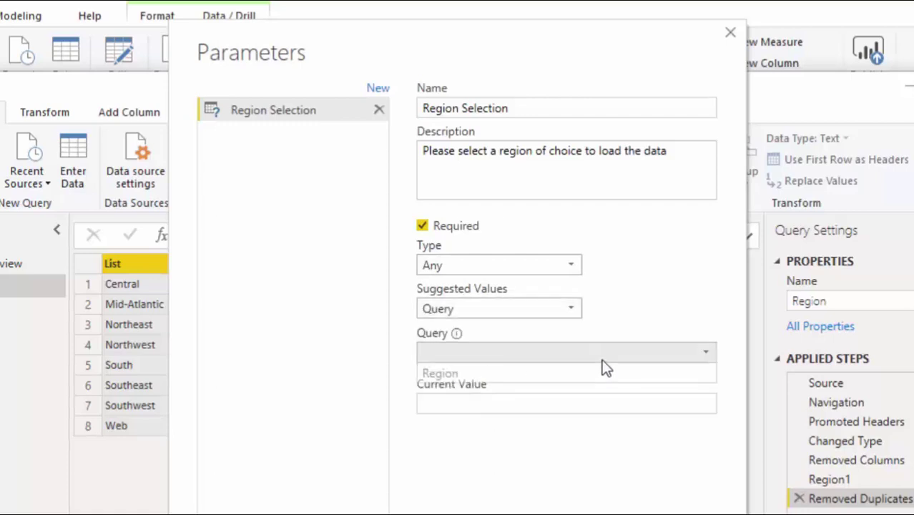
left_click(524, 375)
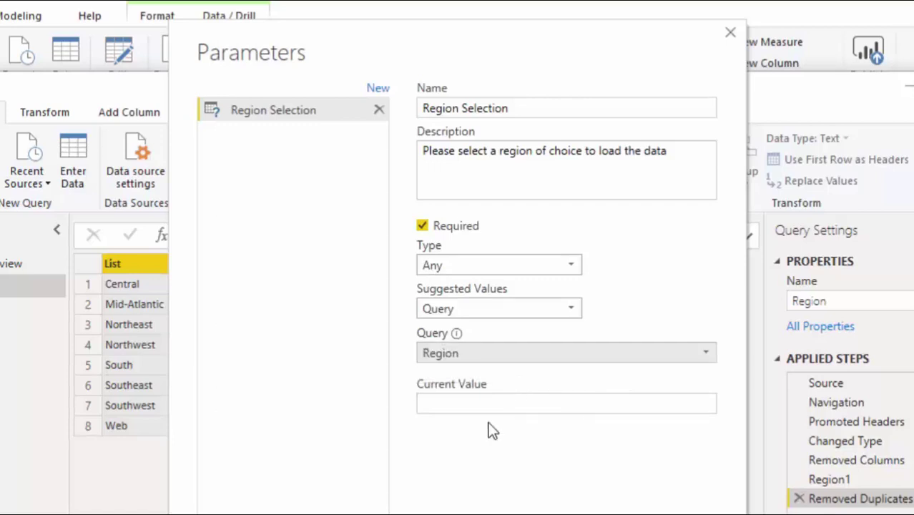
left_click(483, 404)
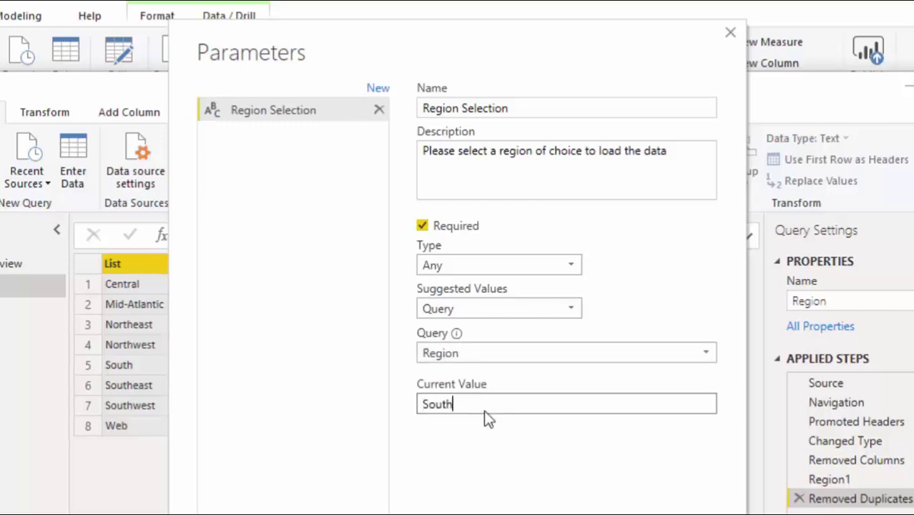
left_click(621, 475)
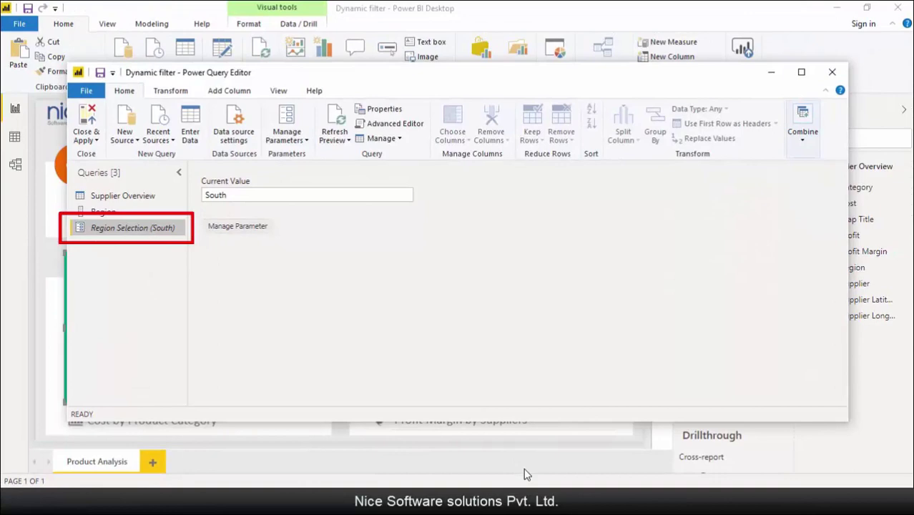
Filter Supplier Overview so Region equals the Region Selection parameter
left_click(151, 200)
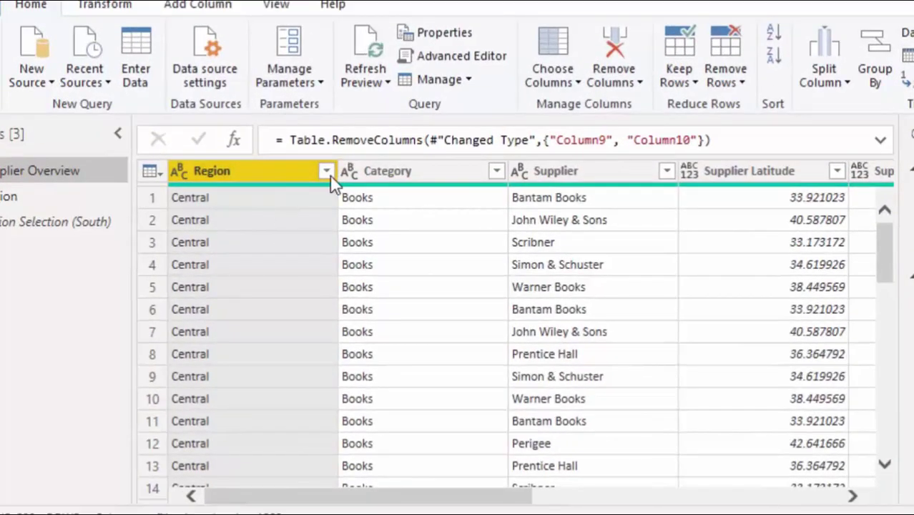
left_click(326, 172)
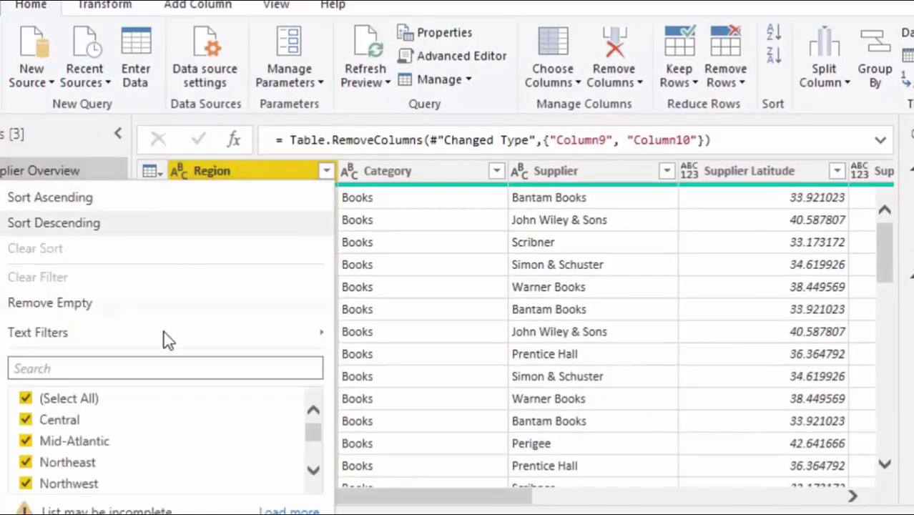
mouse_move(175, 335)
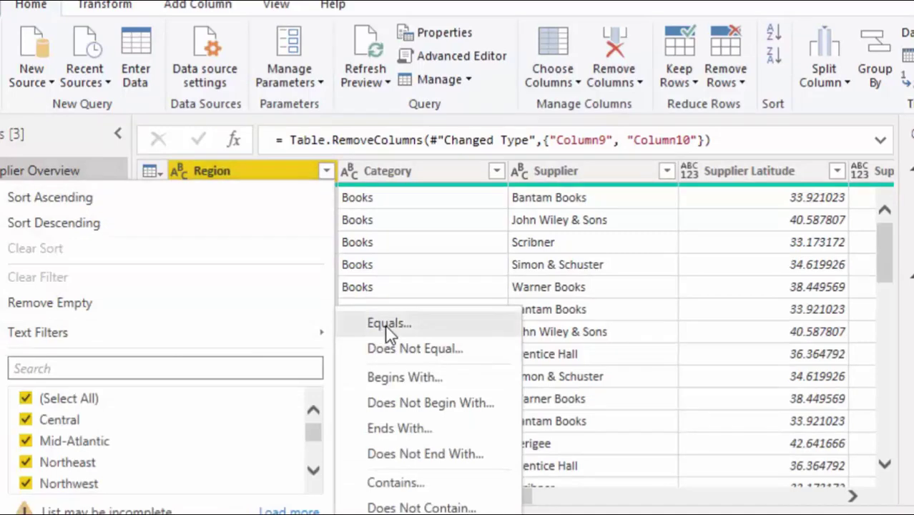
left_click(421, 328)
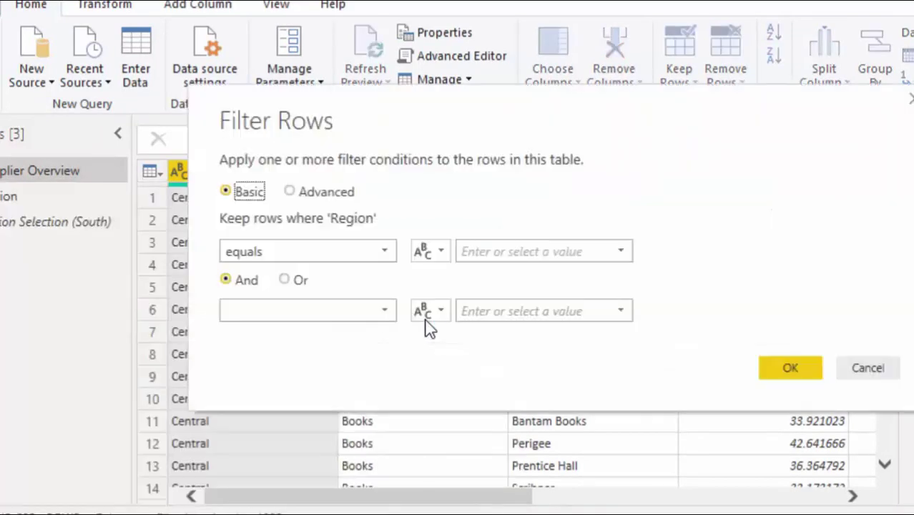
left_click(431, 254)
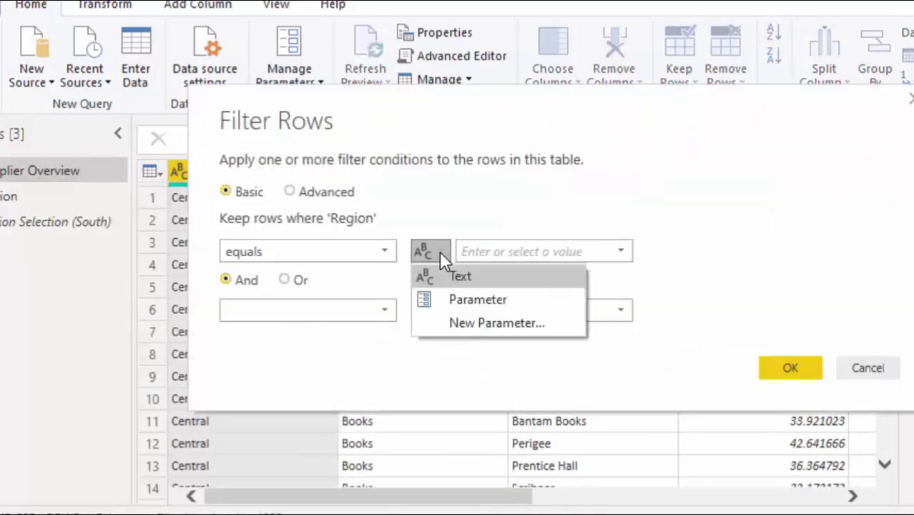
left_click(474, 299)
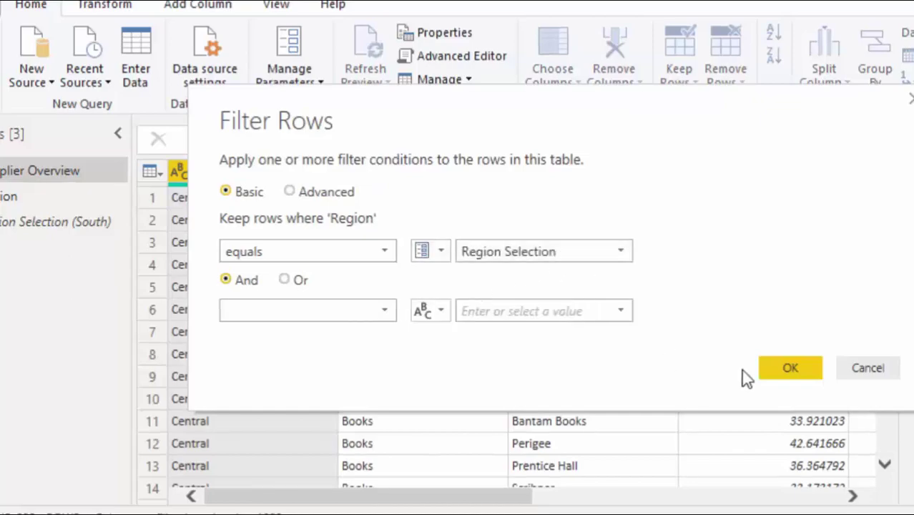
left_click(786, 370)
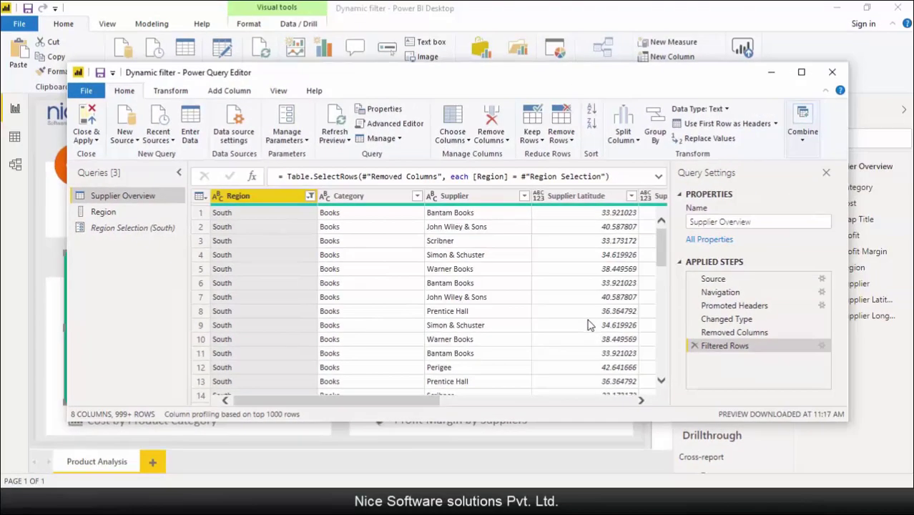
Close and apply the query changes, then deselect the Cost by Product Category chart
left_click(92, 122)
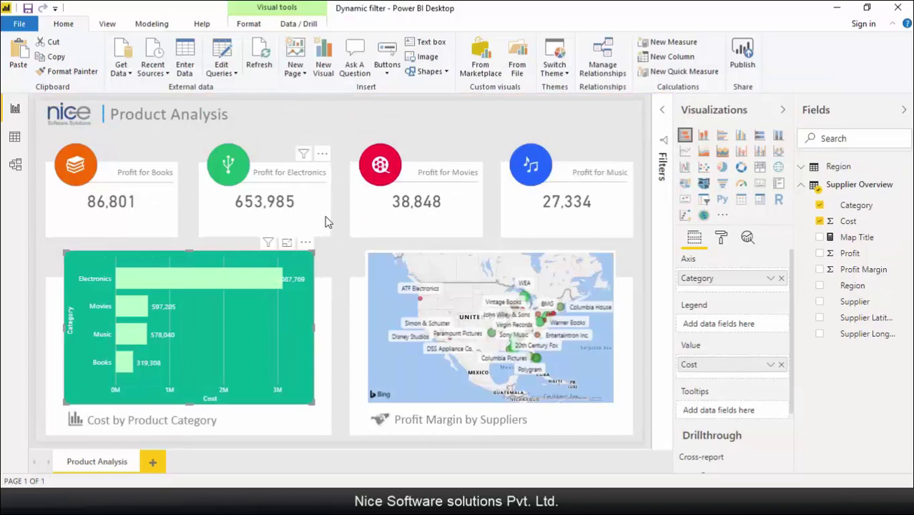
left_click(268, 155)
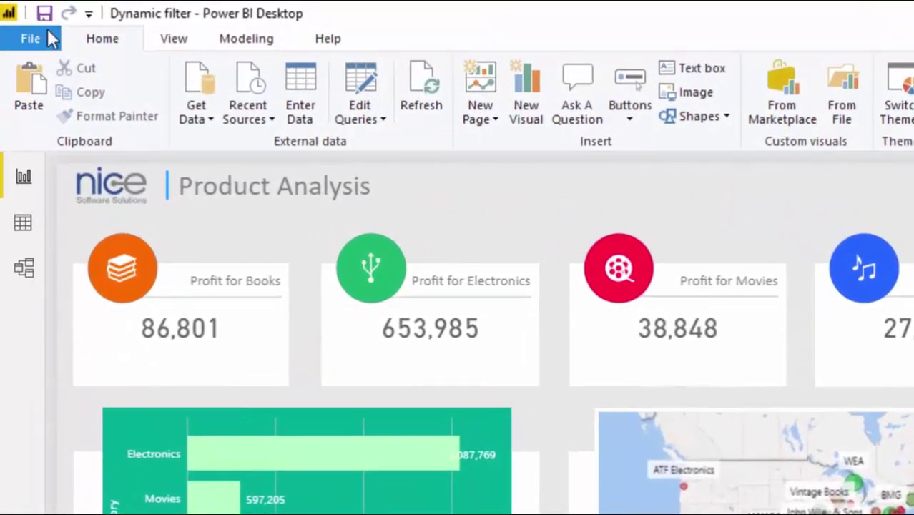
Save the report as the Power BI template 'Sales analysis with region popup' (.pbit) without a description
left_click(32, 39)
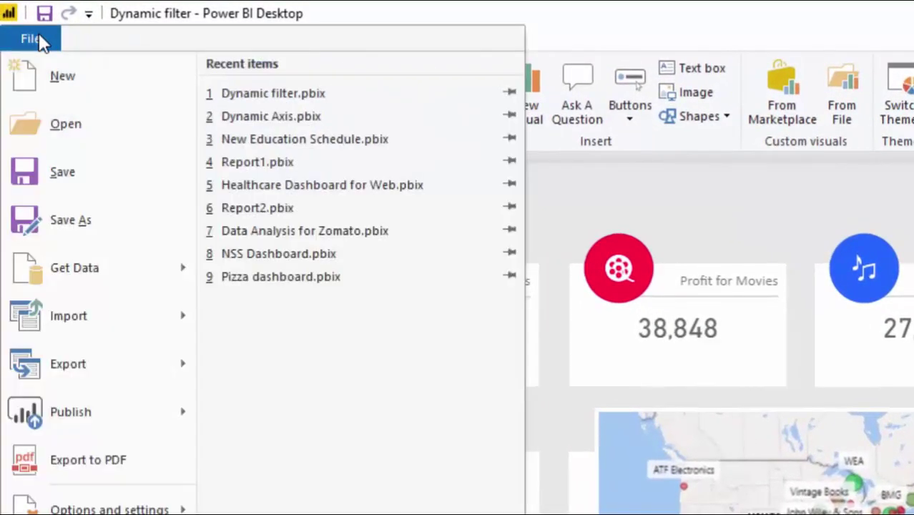
left_click(93, 233)
type("Sales ")
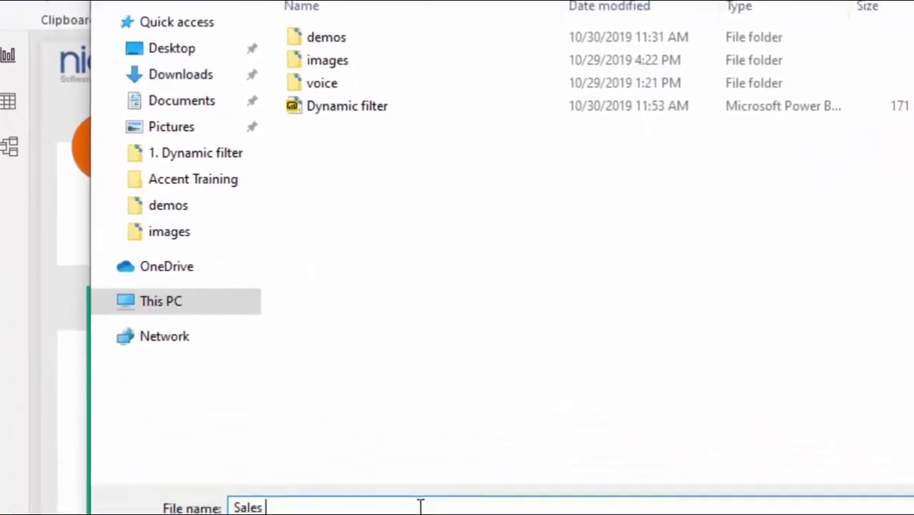
type("analysis with region popup")
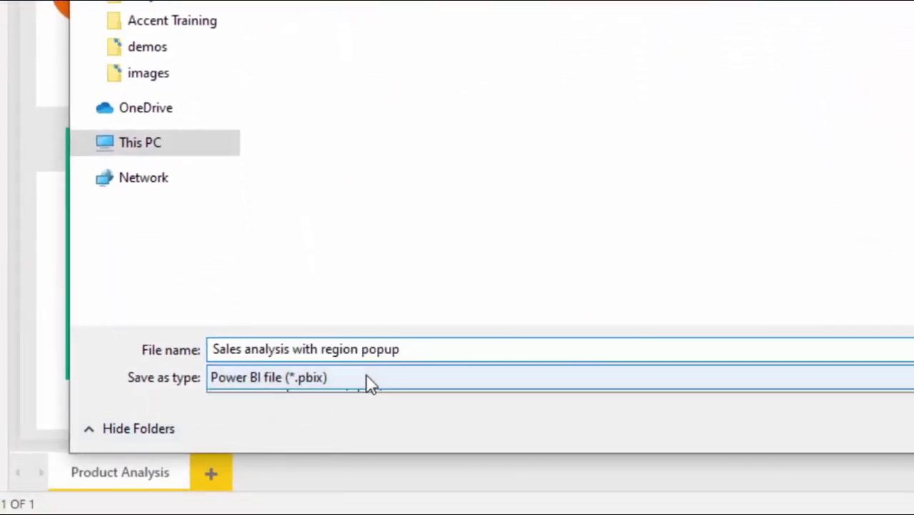
left_click(366, 380)
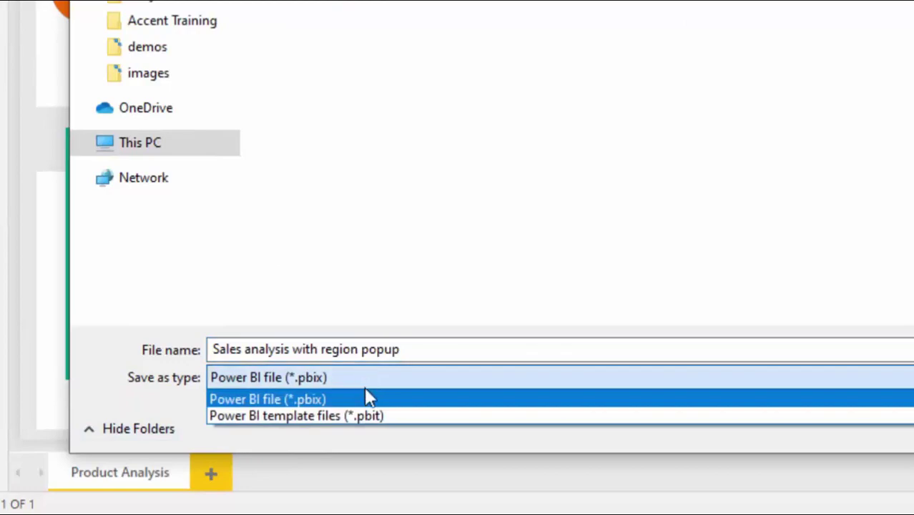
left_click(372, 417)
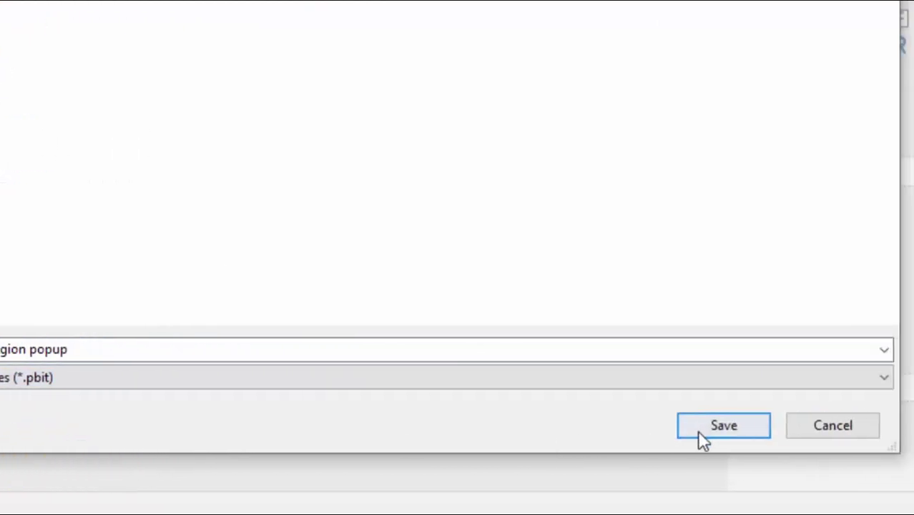
left_click(913, 429)
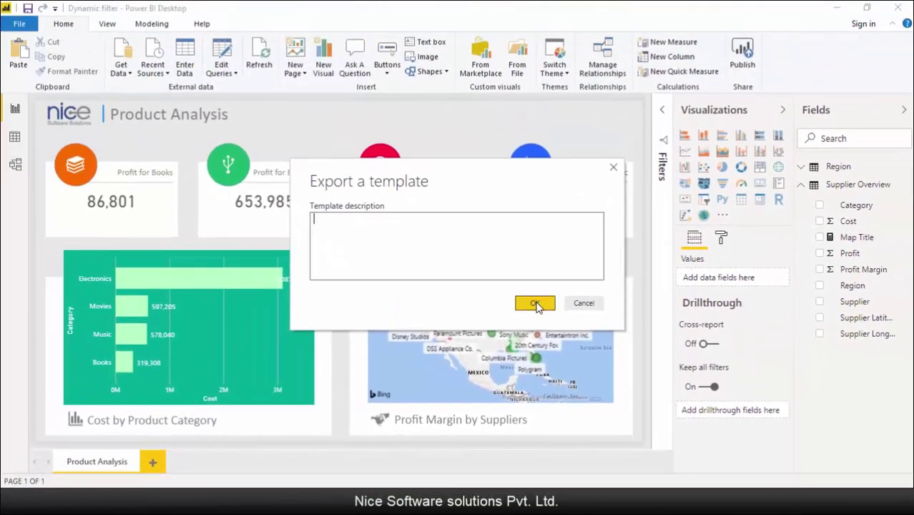
left_click(436, 214)
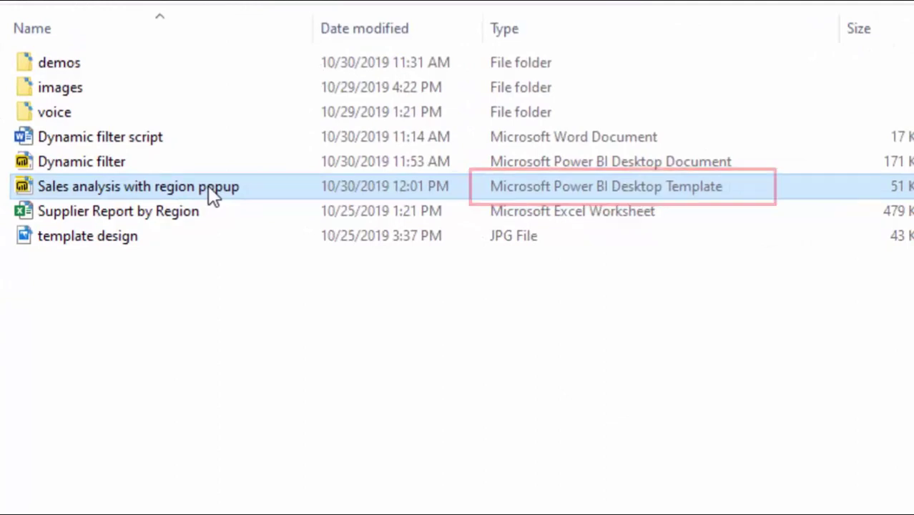
Open the template, load it with Central as Region Selection, and check the loaded Region values in Data view
double_click(209, 188)
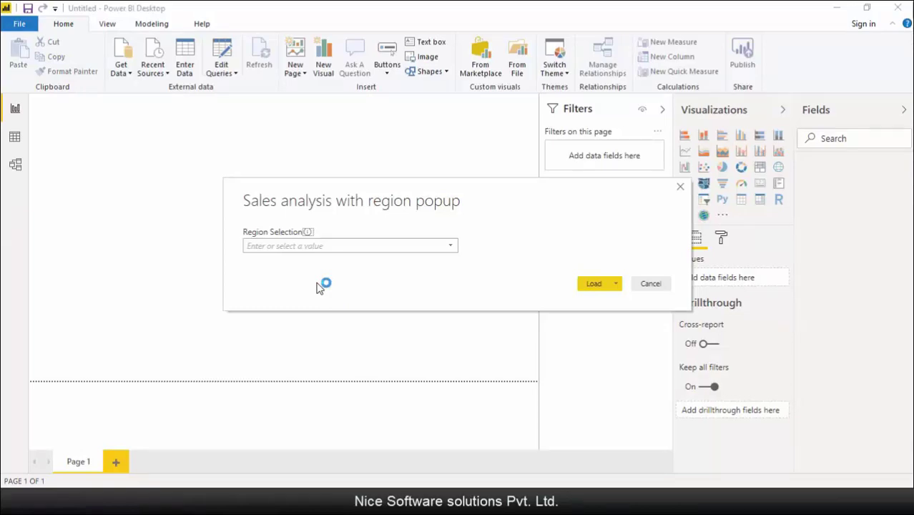
mouse_move(308, 232)
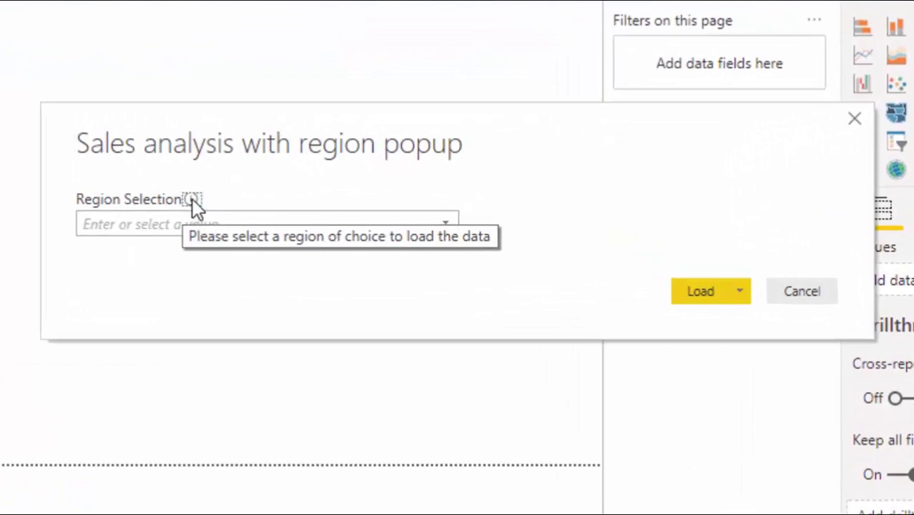
left_click(445, 223)
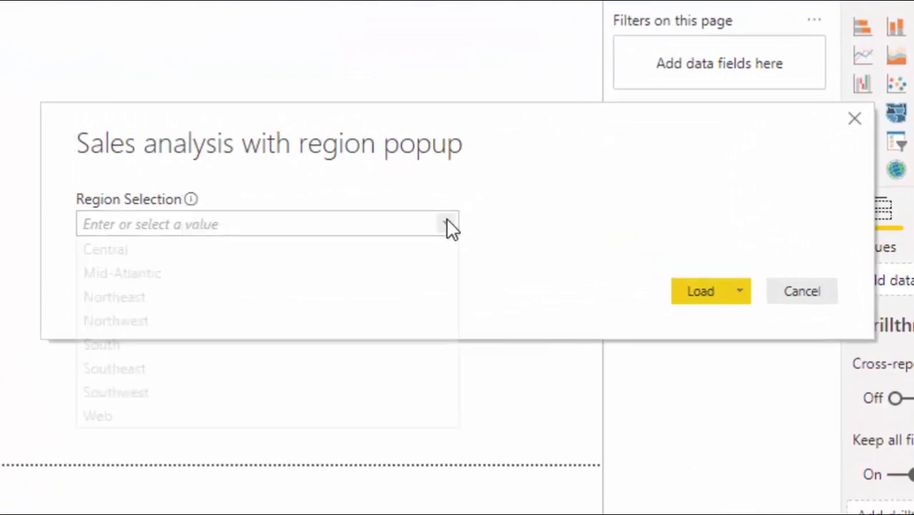
left_click(191, 250)
left_click(699, 293)
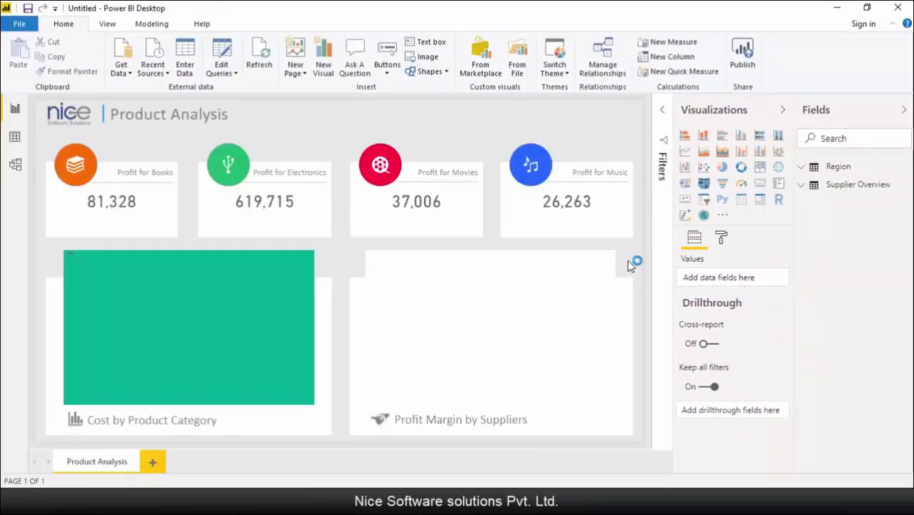
left_click(15, 136)
left_click(72, 110)
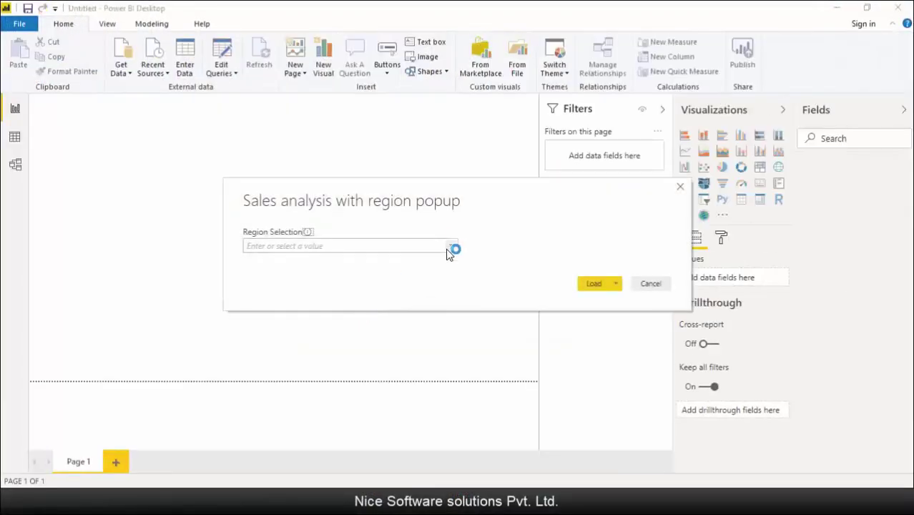
Load the template with South selected and confirm in Data view that only South rows loaded
left_click(443, 247)
left_click(275, 314)
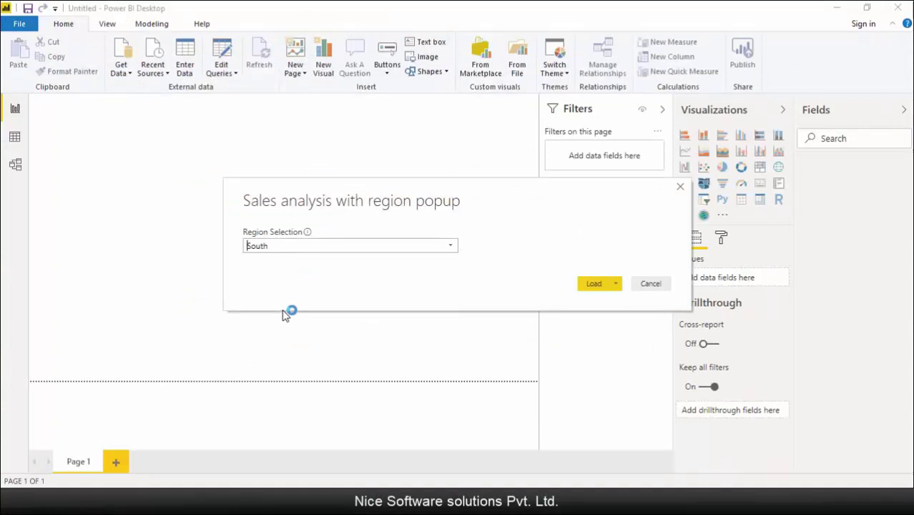
left_click(586, 283)
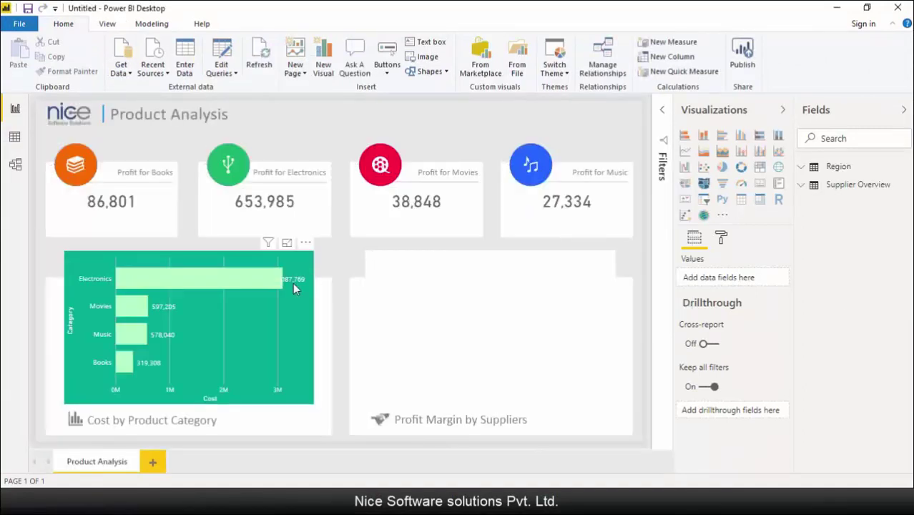
left_click(15, 136)
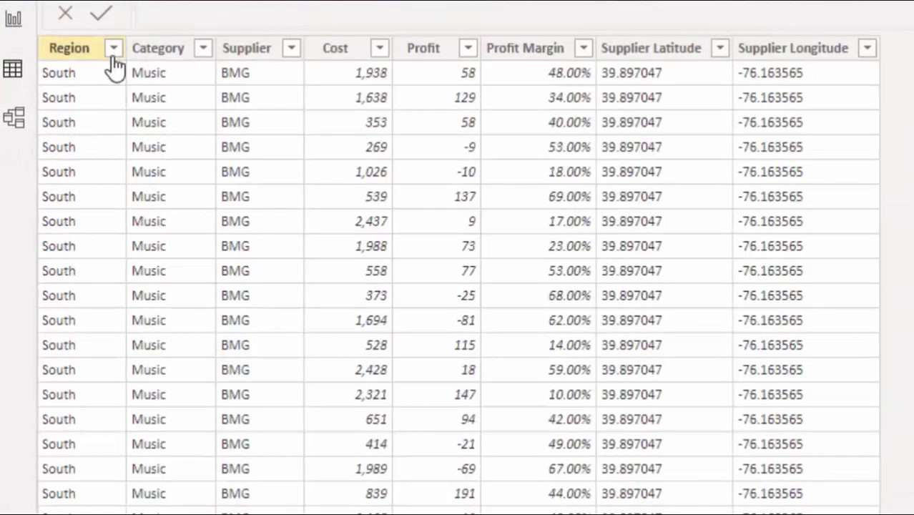
left_click(113, 49)
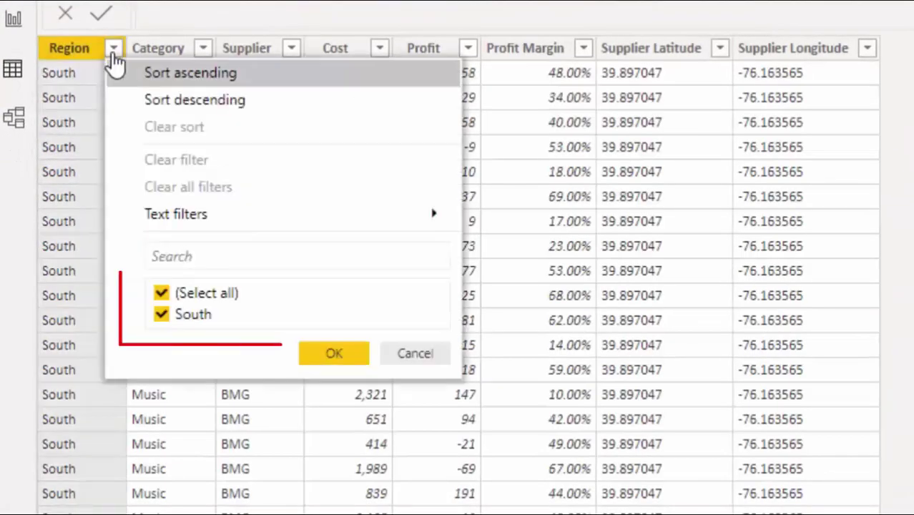